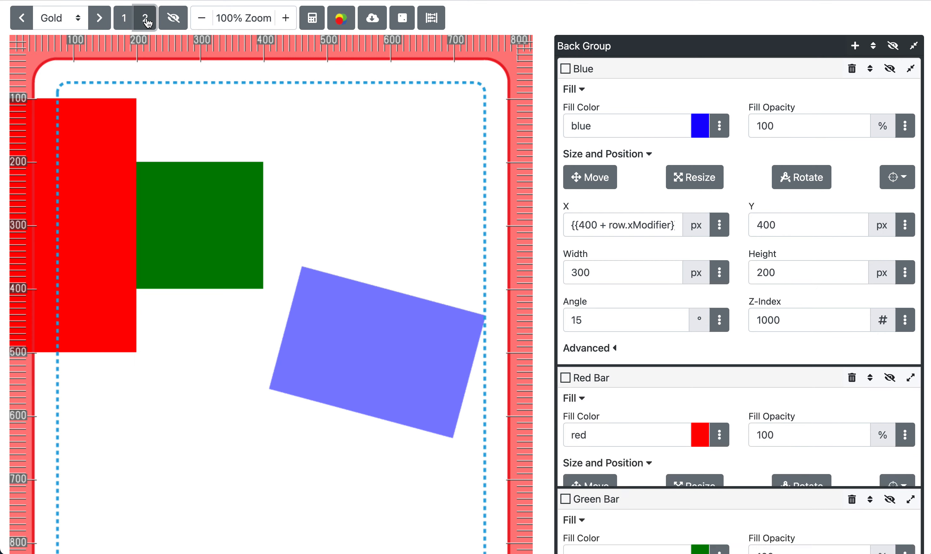
Step: Compare the layouts of sides 1 and 2, finishing on side 1
left_click(124, 19)
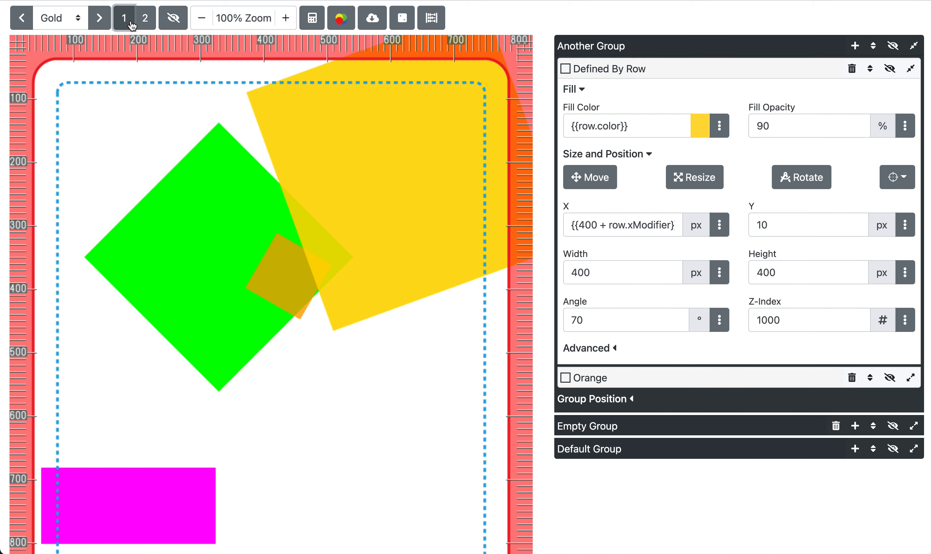
left_click(146, 24)
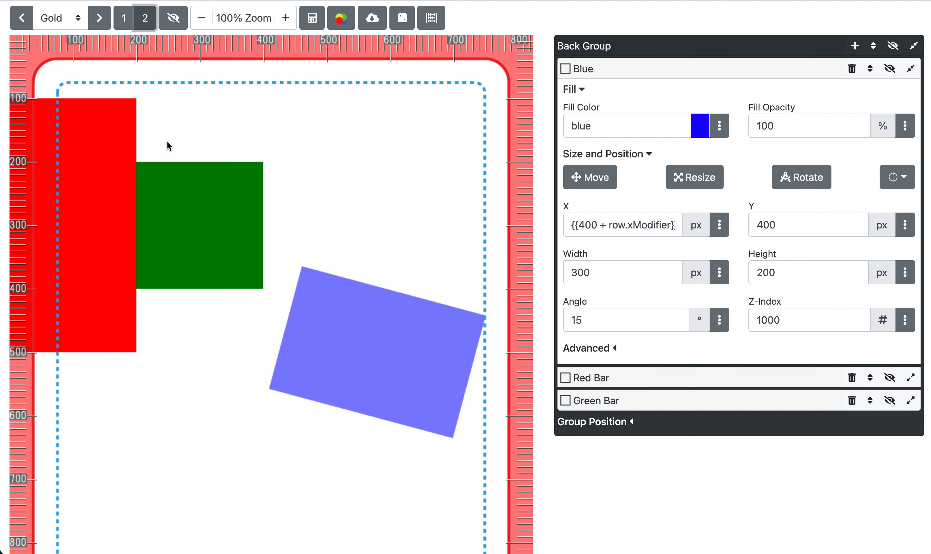
left_click(132, 20)
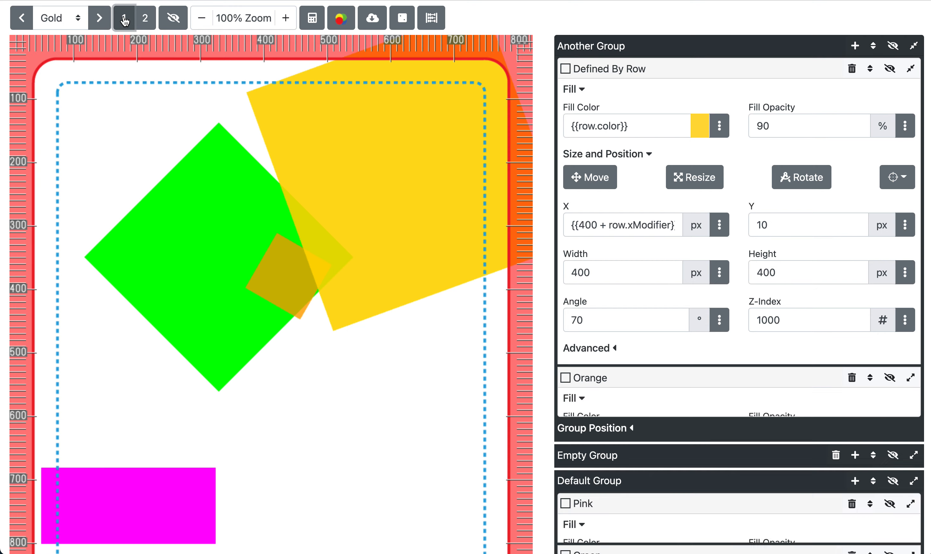
left_click(145, 22)
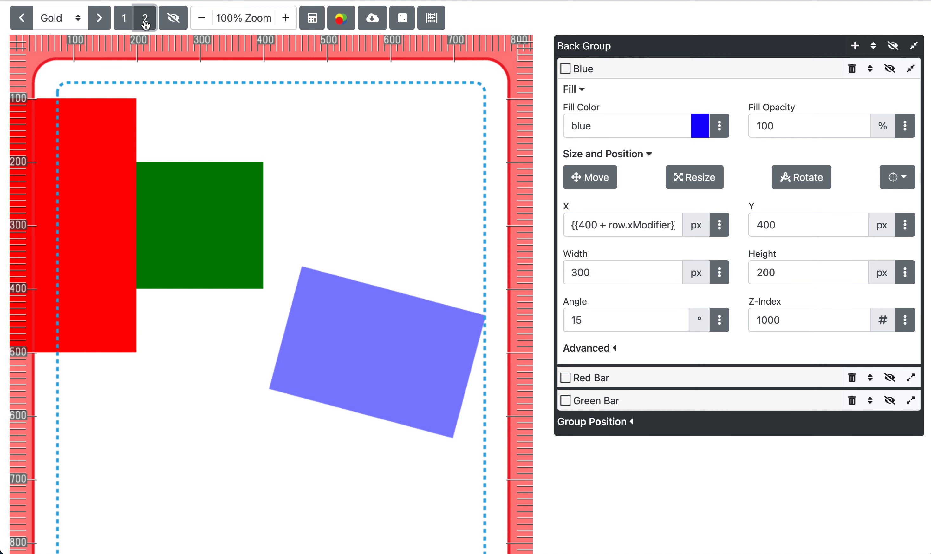
left_click(124, 19)
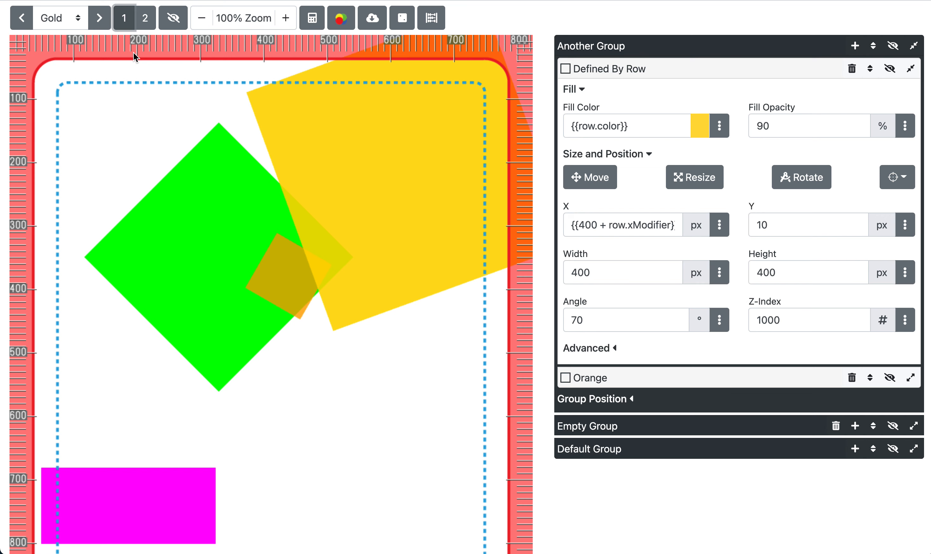
Step: Toggle the canvas overlay off and on to compare the design with and without its guides
left_click(176, 21)
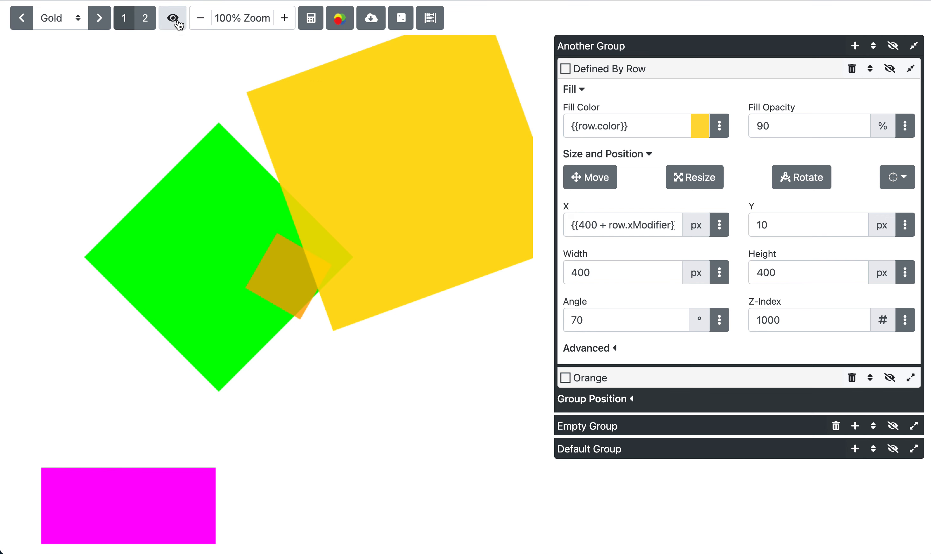
left_click(176, 21)
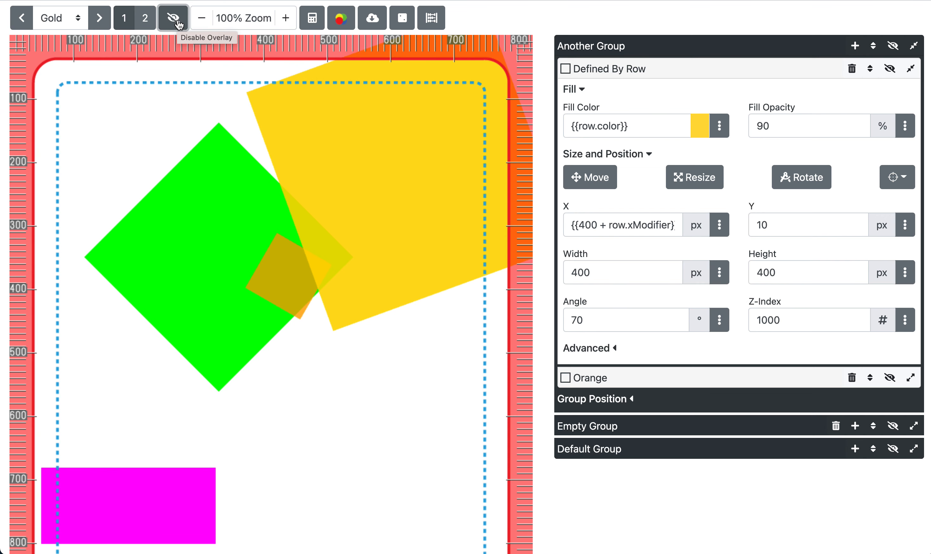
left_click(176, 22)
left_click(176, 21)
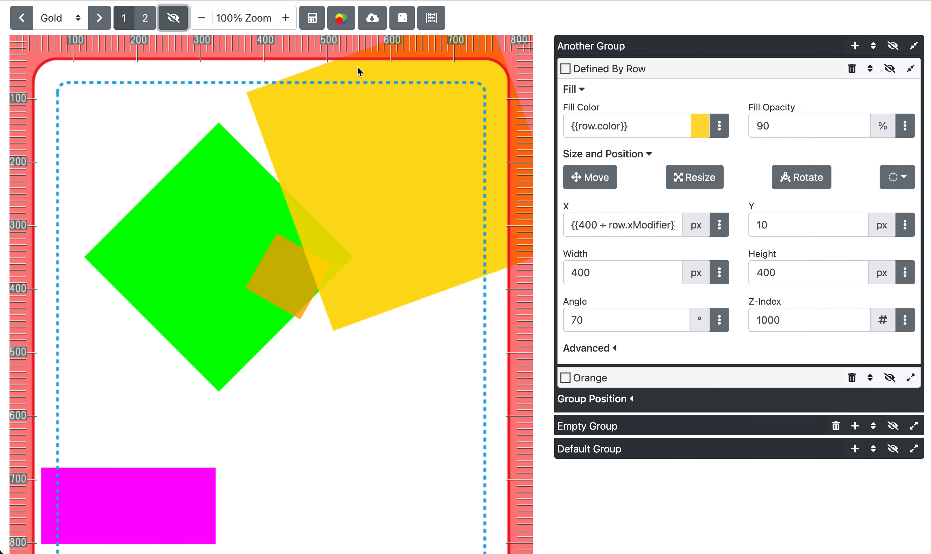
Step: Cycle the design preview through the color-vision simulations, including grayscale, and return to normal colors
left_click(344, 19)
left_click(369, 69)
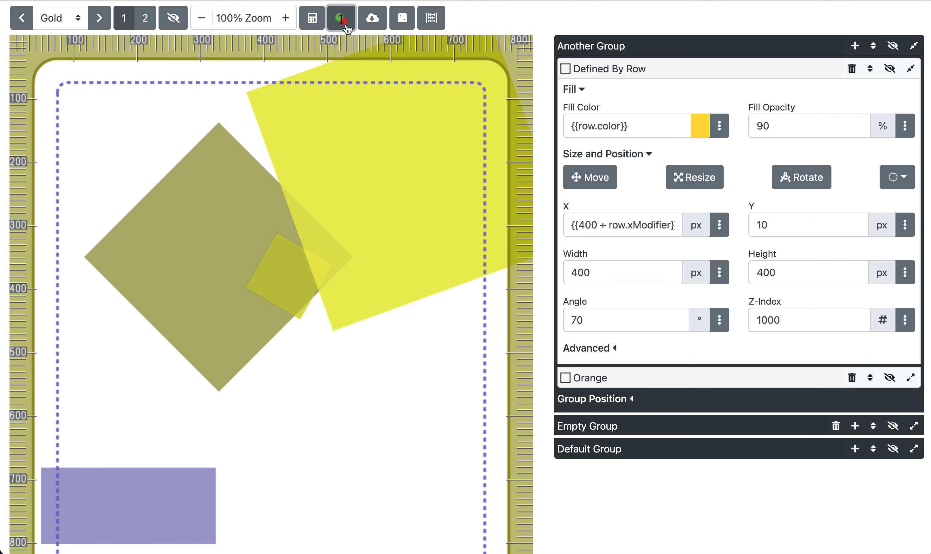
left_click(345, 20)
left_click(397, 175)
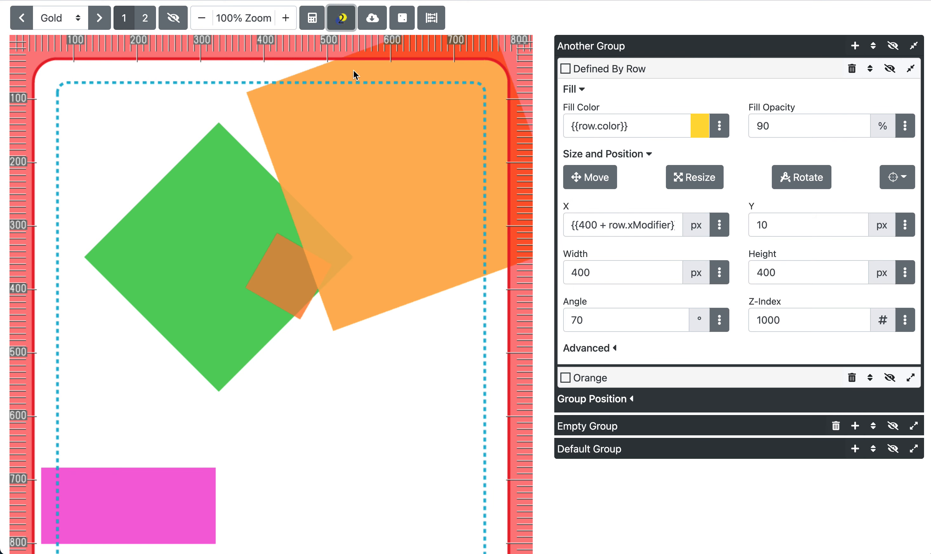
left_click(344, 19)
left_click(404, 191)
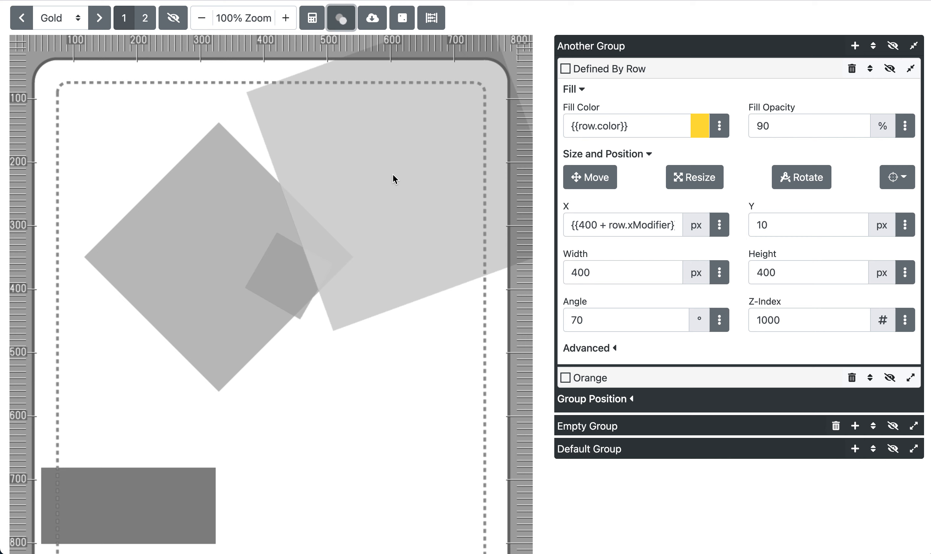
left_click(344, 21)
left_click(361, 44)
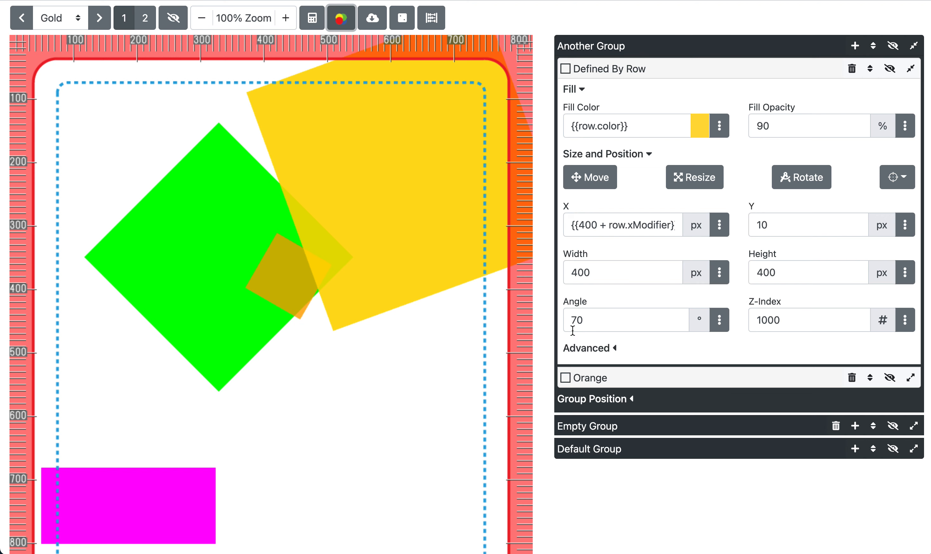
Step: Expand Another Group's position settings and move the Defined By Row square to about X 434 px, Y 55 px
left_click(619, 400)
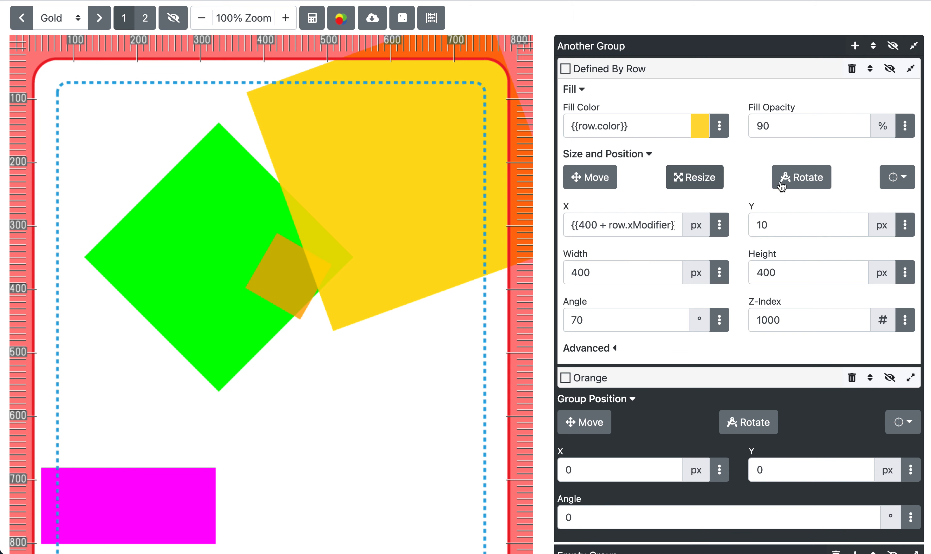
left_click(602, 184)
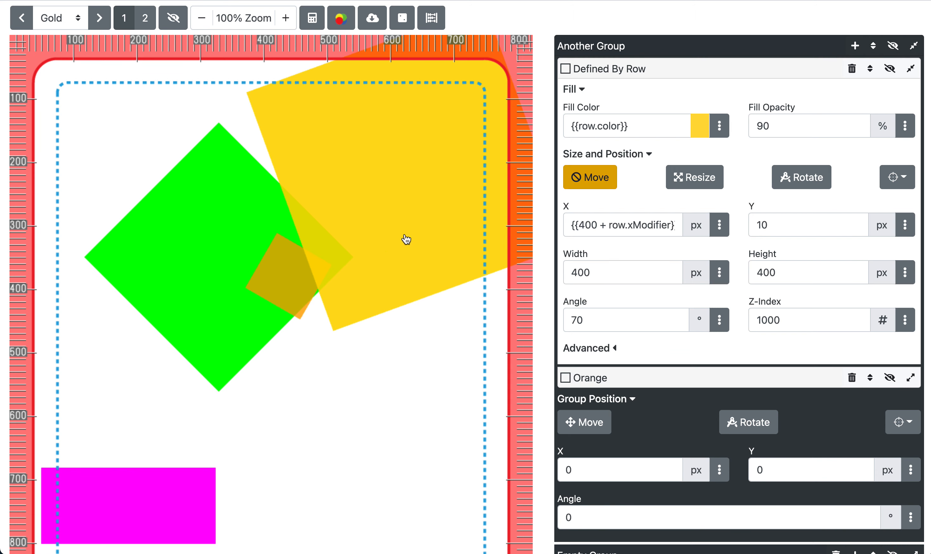
left_click_drag(393, 216, 416, 201)
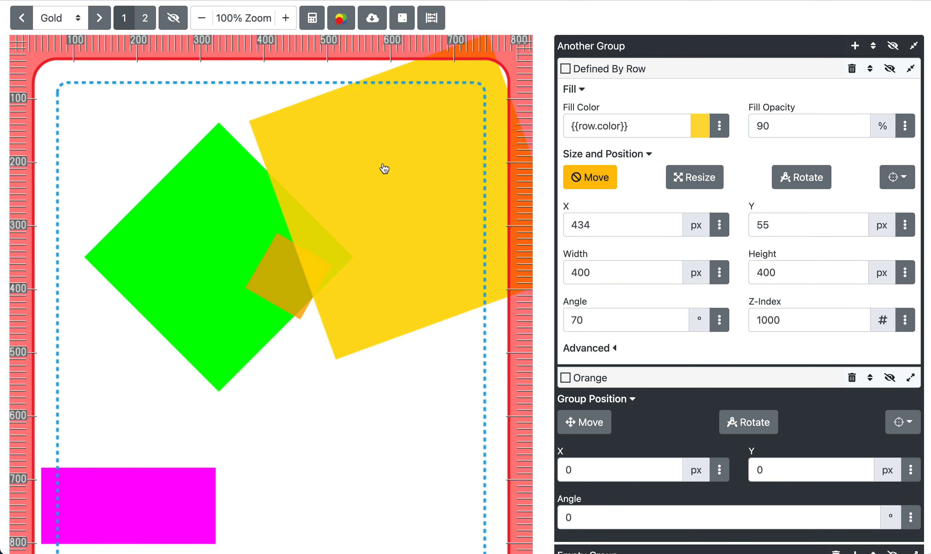
left_click(604, 184)
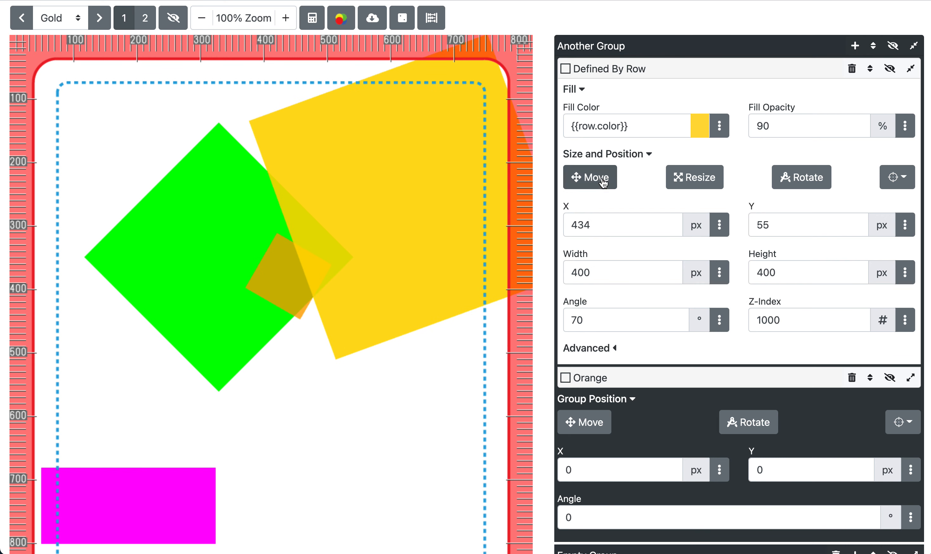
Step: Collapse the Defined By Row settings and move all of Another Group to about X -129 px, Y 172 px
left_click(911, 69)
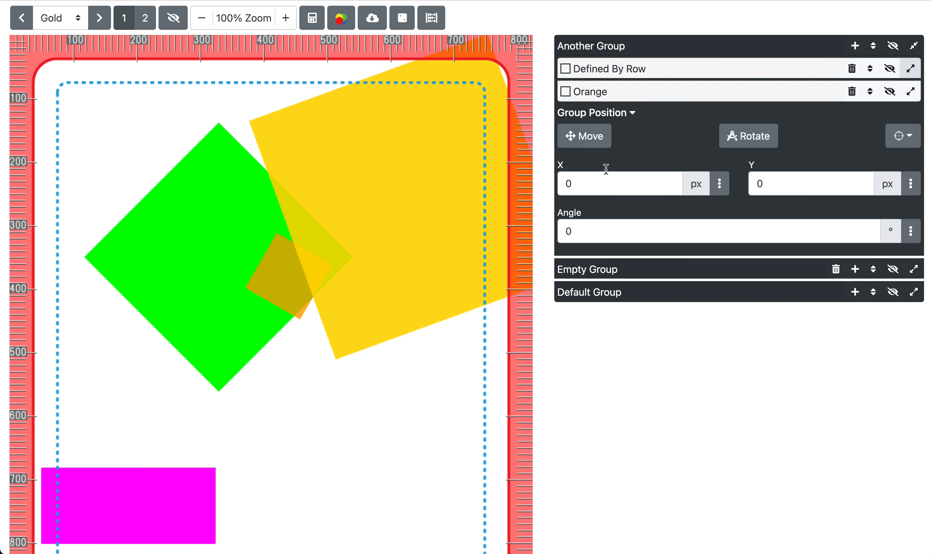
left_click(604, 142)
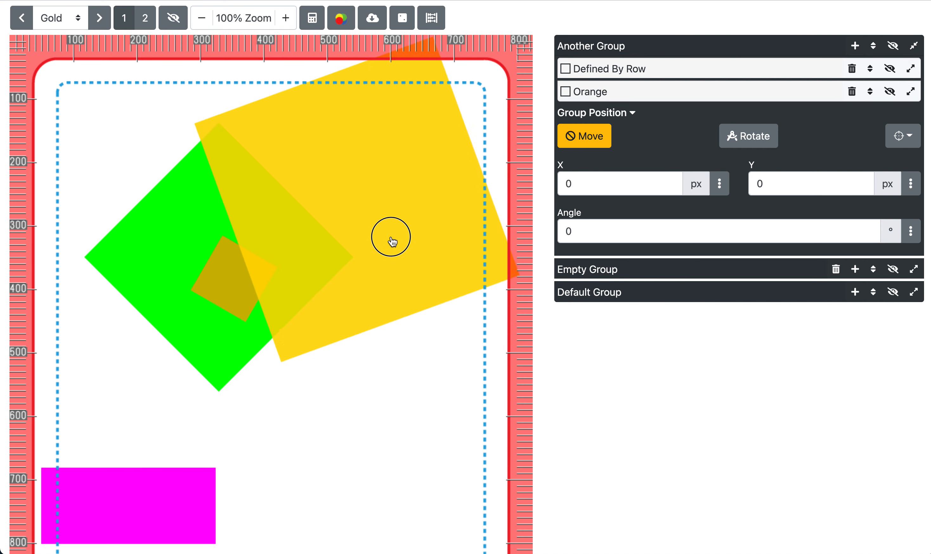
left_click_drag(382, 283, 381, 242)
left_click_drag(470, 193, 317, 276)
left_click_drag(428, 253, 94, 311)
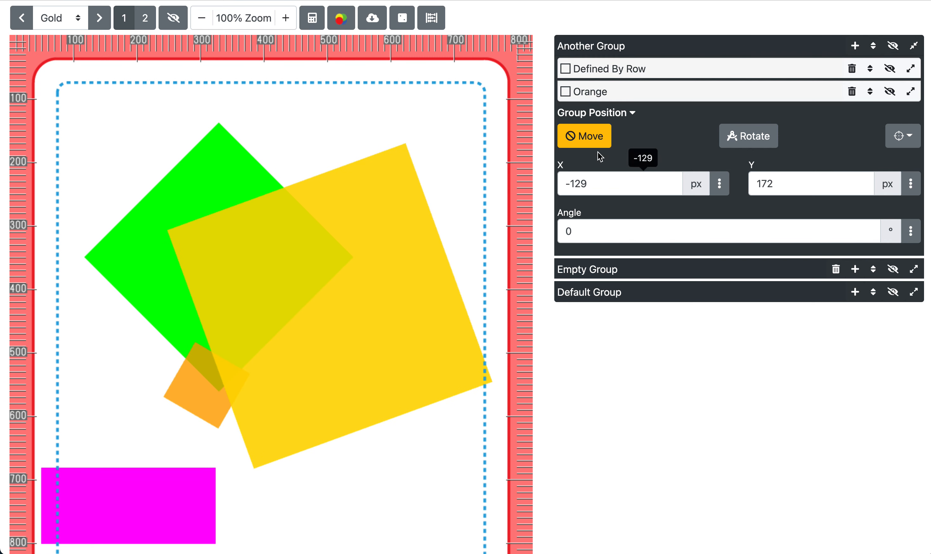
left_click(603, 140)
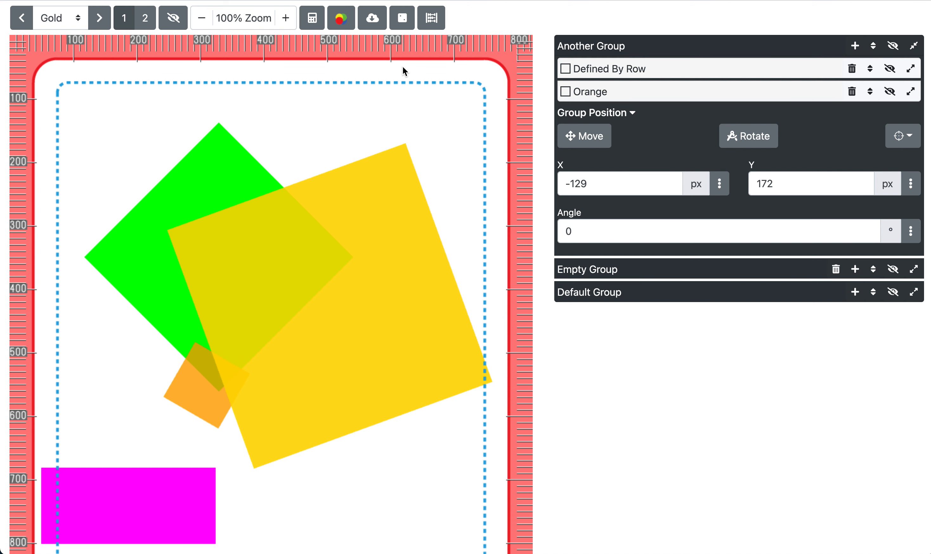
Step: On side 2, rotate the whole Back Group to about 358°
left_click(149, 25)
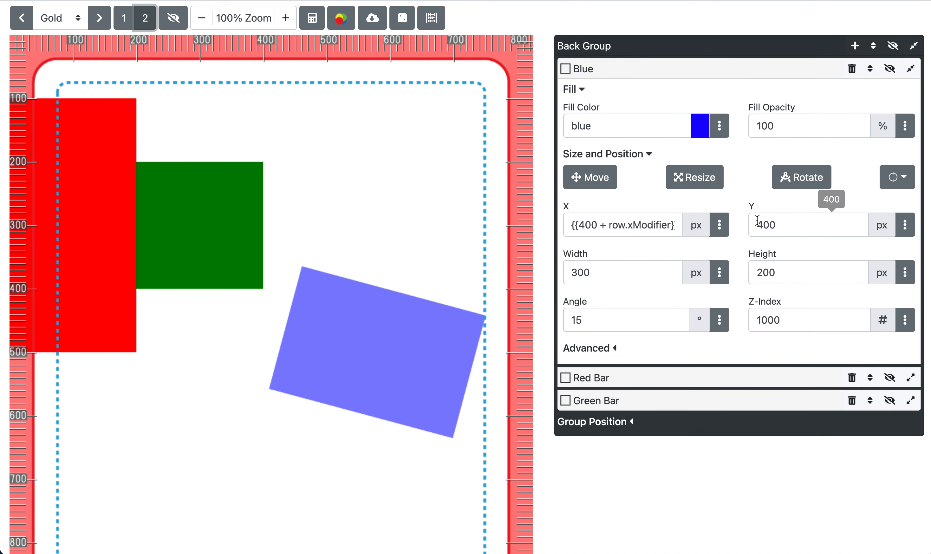
left_click(914, 67)
left_click(617, 137)
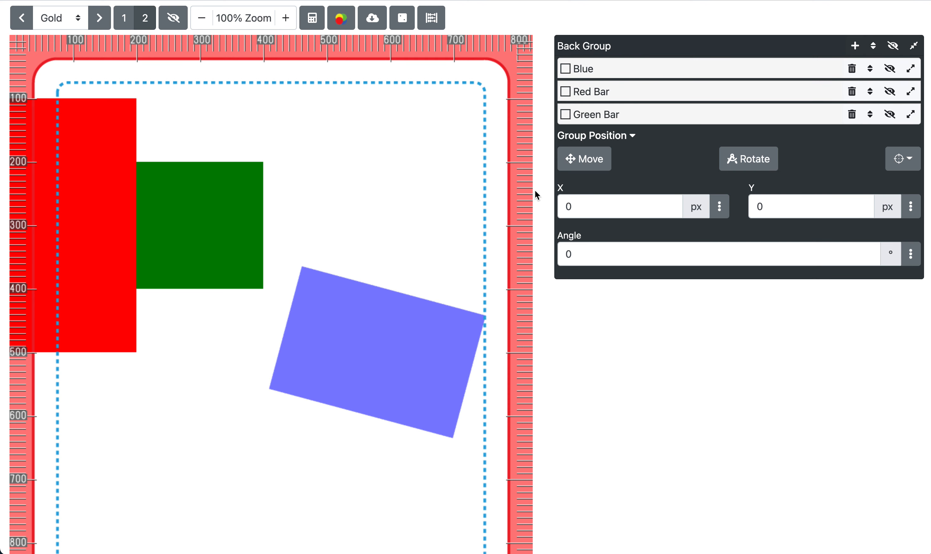
left_click(221, 241)
left_click(751, 160)
left_click_drag(223, 204, 319, 269)
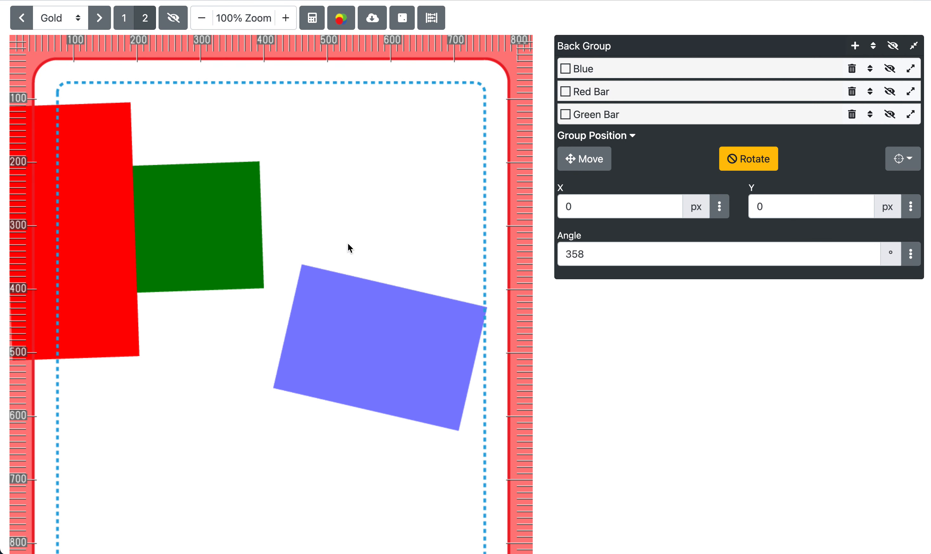
left_click(754, 166)
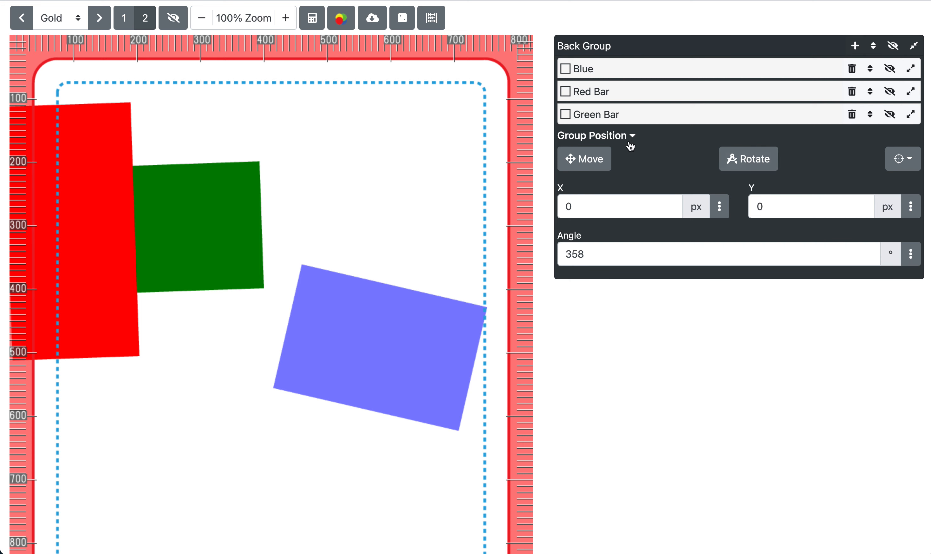
left_click(616, 139)
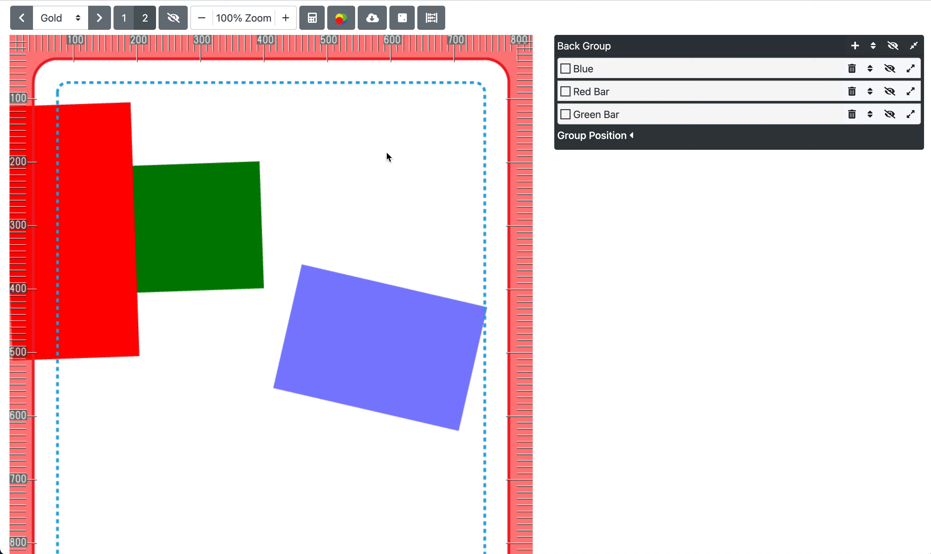
Step: Preview side 2 with the Purple data row, return to Gold, and look over the test data table
left_click(106, 22)
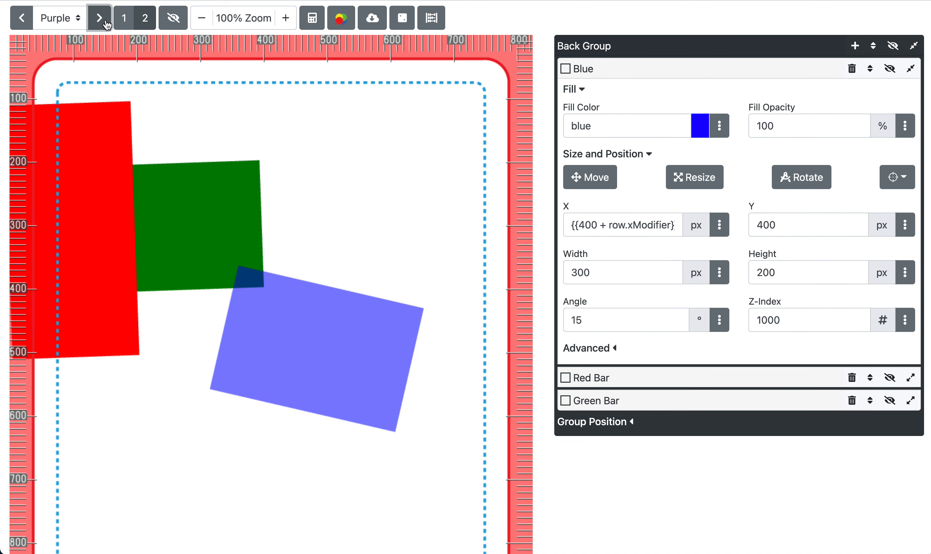
left_click(106, 29)
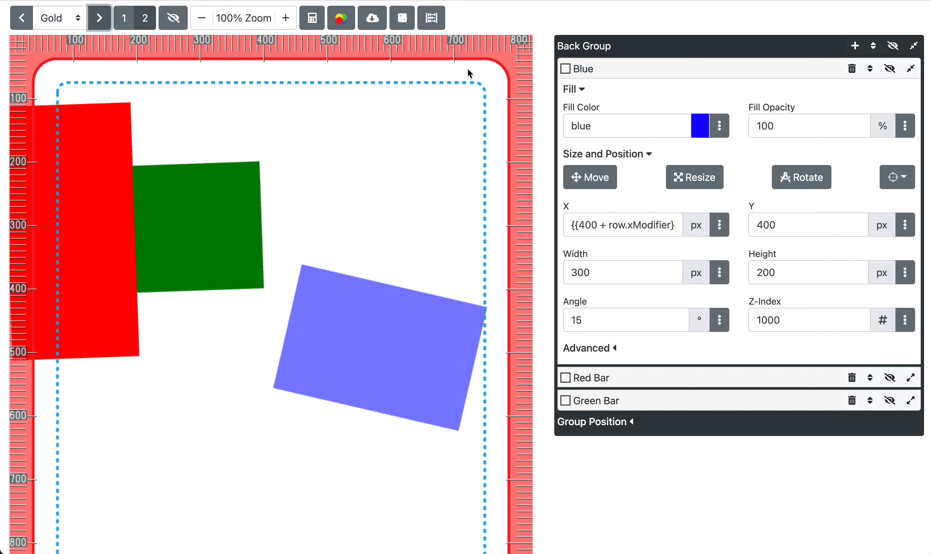
left_click(432, 22)
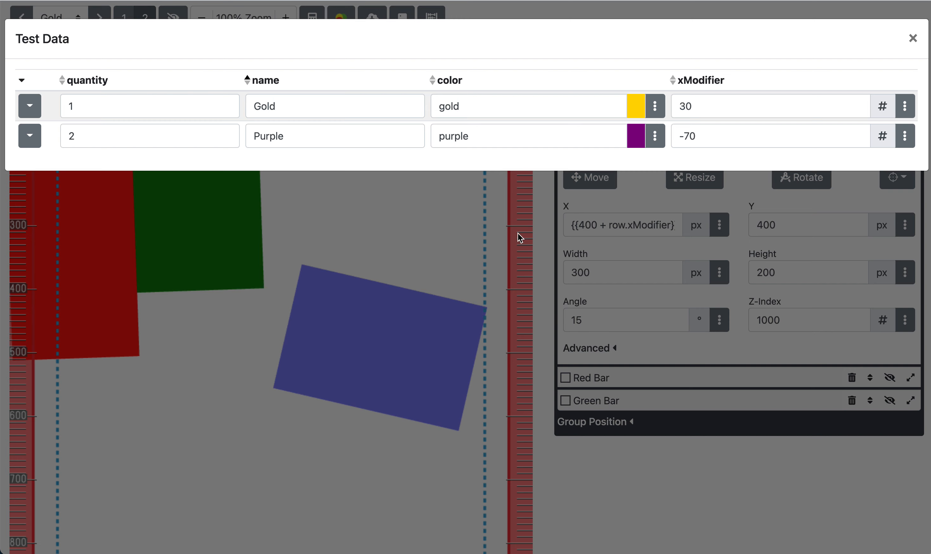
left_click(519, 233)
Step: In the test data table, enter green as the Gold row's color and sort the rows by color
left_click(444, 23)
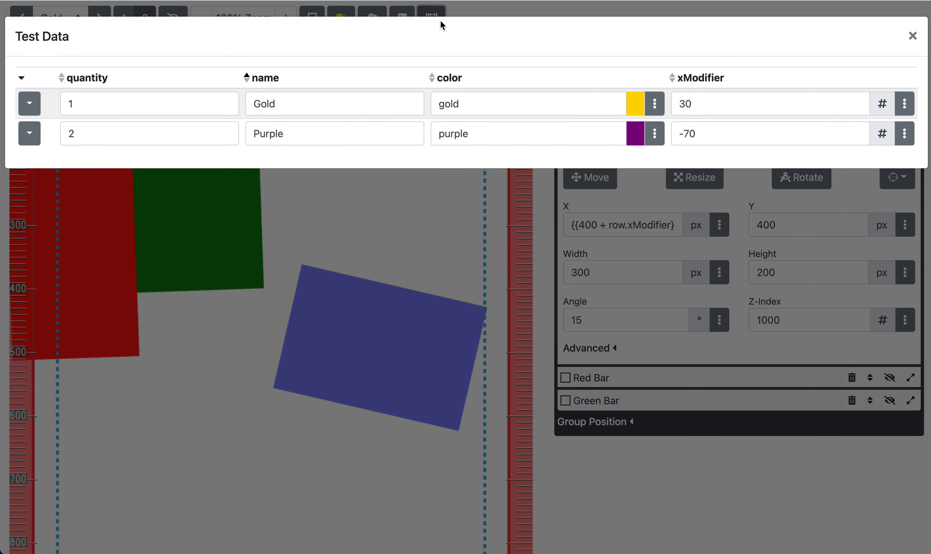
left_click(501, 108)
double_click(500, 108)
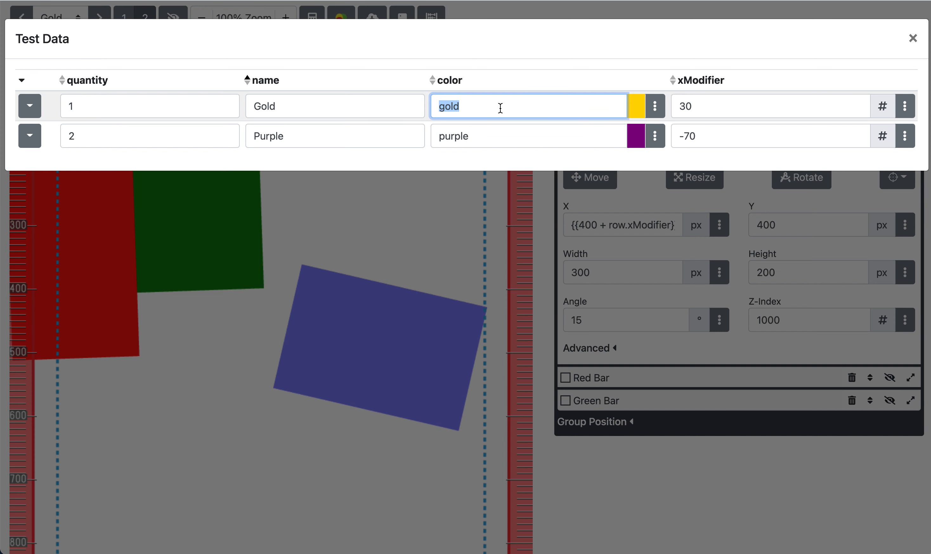
type("green")
left_click(510, 88)
left_click(510, 87)
left_click(507, 105)
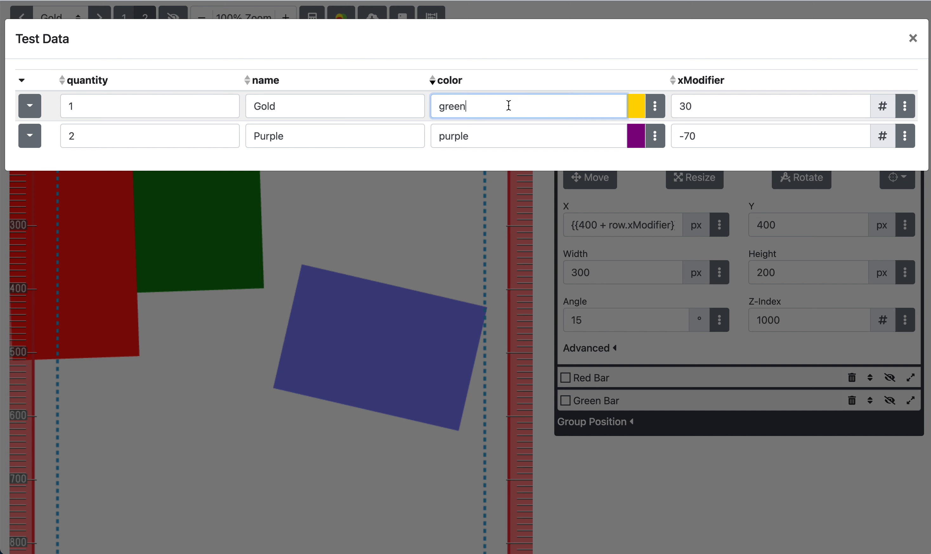
left_click(536, 58)
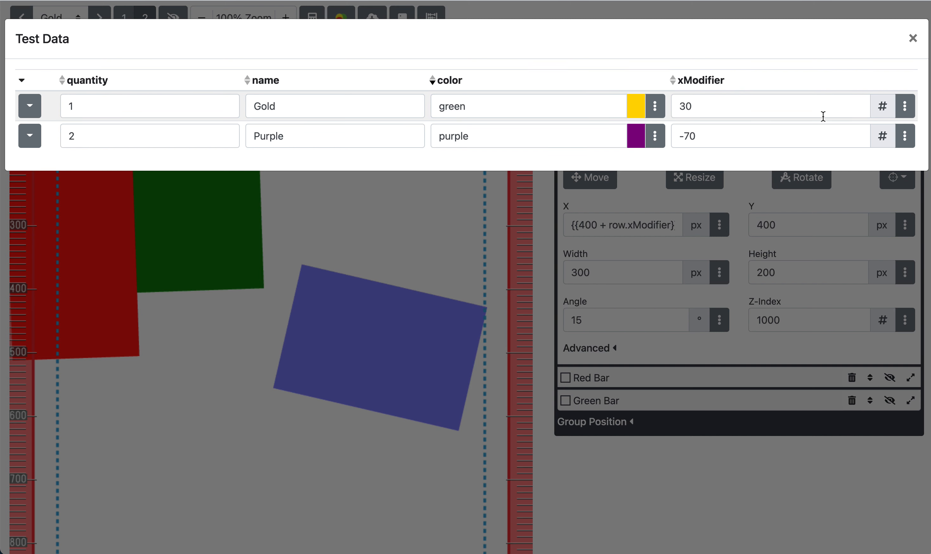
Step: Inspect the detailed value editor for the Gold row's xModifier, close it, and toggle the color sorting
left_click(907, 115)
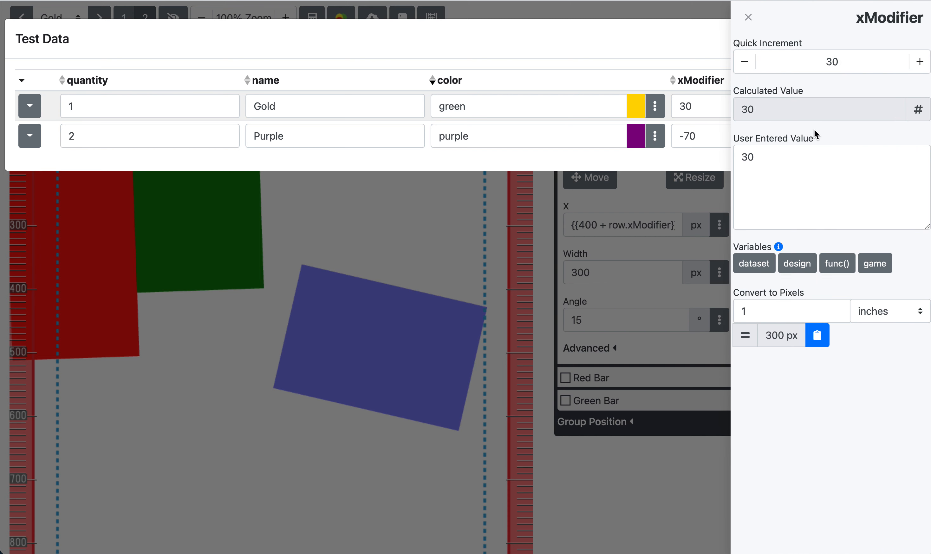
left_click(745, 17)
left_click(441, 81)
left_click(442, 82)
left_click(443, 82)
left_click(464, 106)
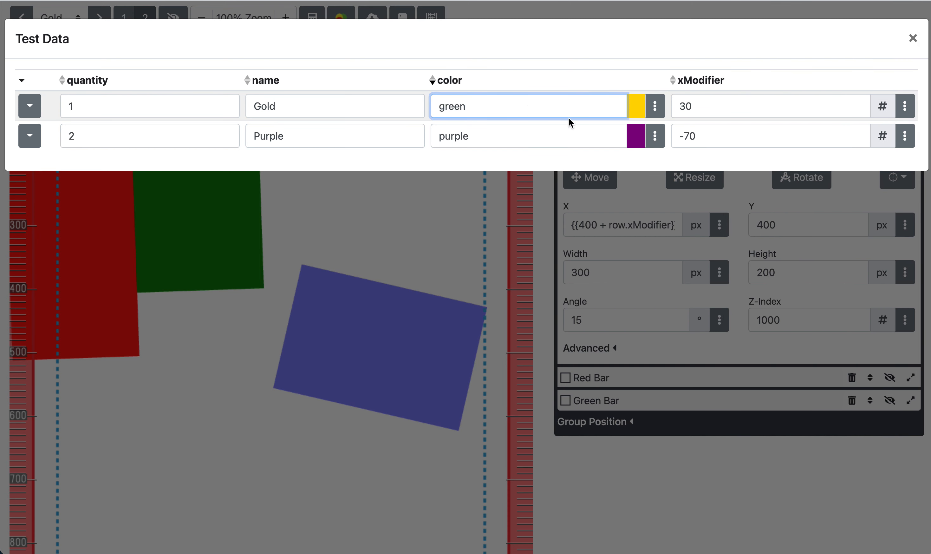
Step: Replace the Gold row's user-entered color value with green in the detailed color editor
left_click(655, 105)
left_click(803, 330)
key("super+a")
key("BackSpace")
type("green")
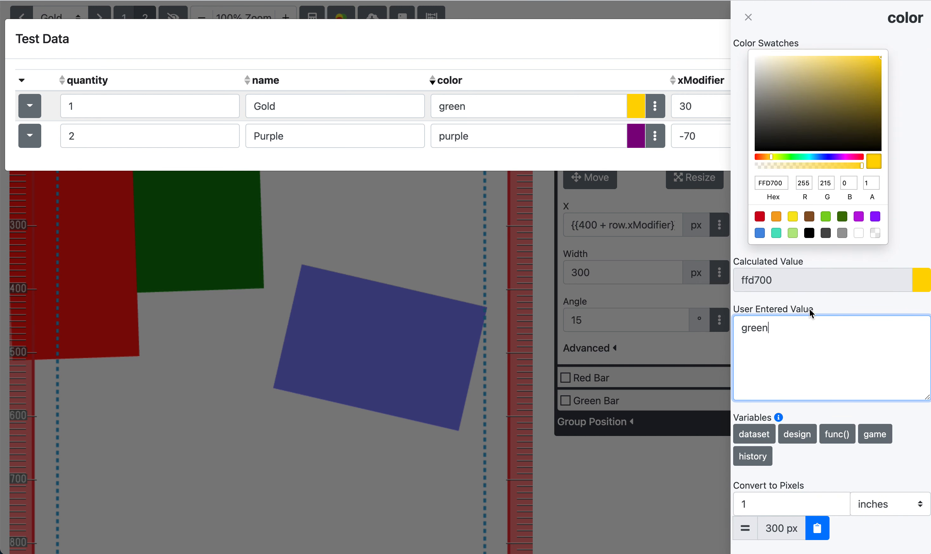
Step: Clear the Gold row's user-entered color value, apply the empty value, and enter red in its place
left_click(802, 334)
key("super+a")
key("BackSpace")
left_click(827, 221)
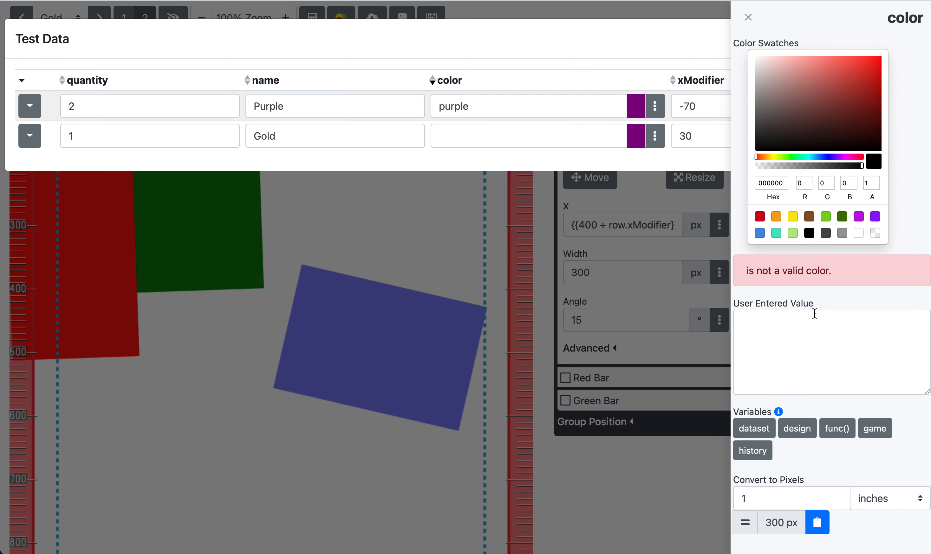
left_click(803, 330)
type("red")
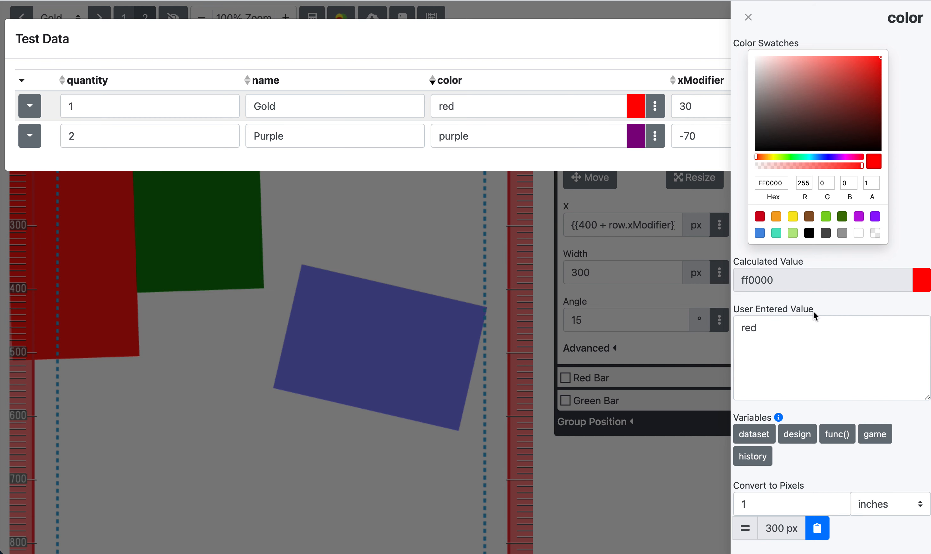
Step: Replace the Gold row's user-entered color with green, apply it, and close the detailed color editor
left_click(790, 334)
key("super+a")
type("green")
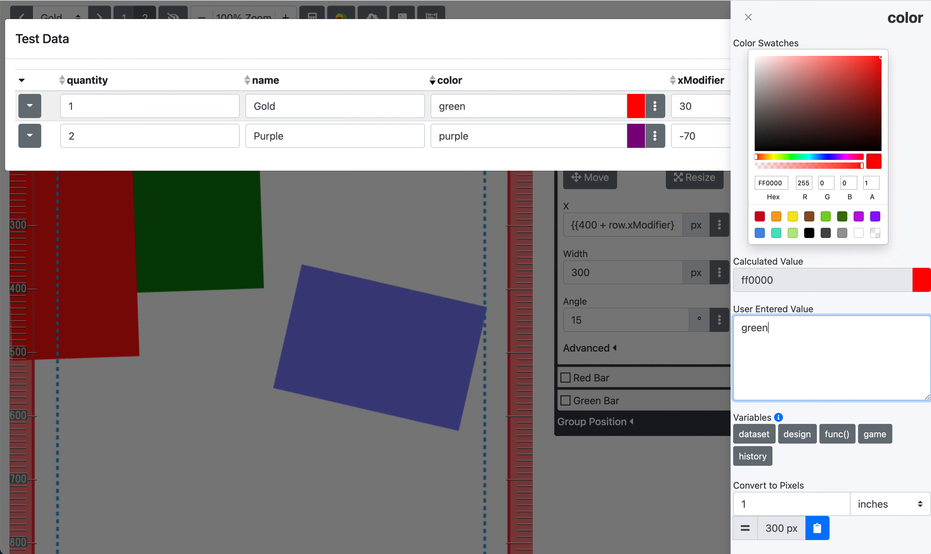
left_click(809, 301)
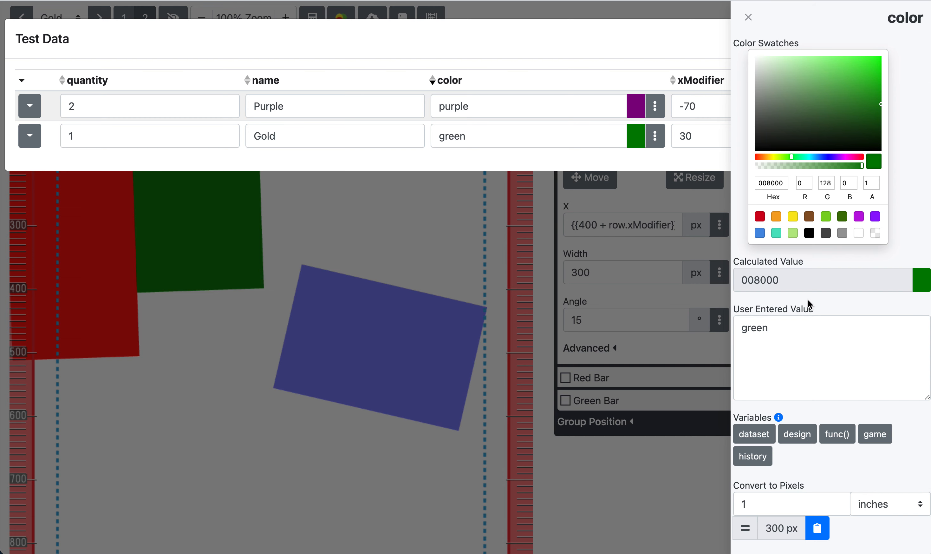
left_click(749, 18)
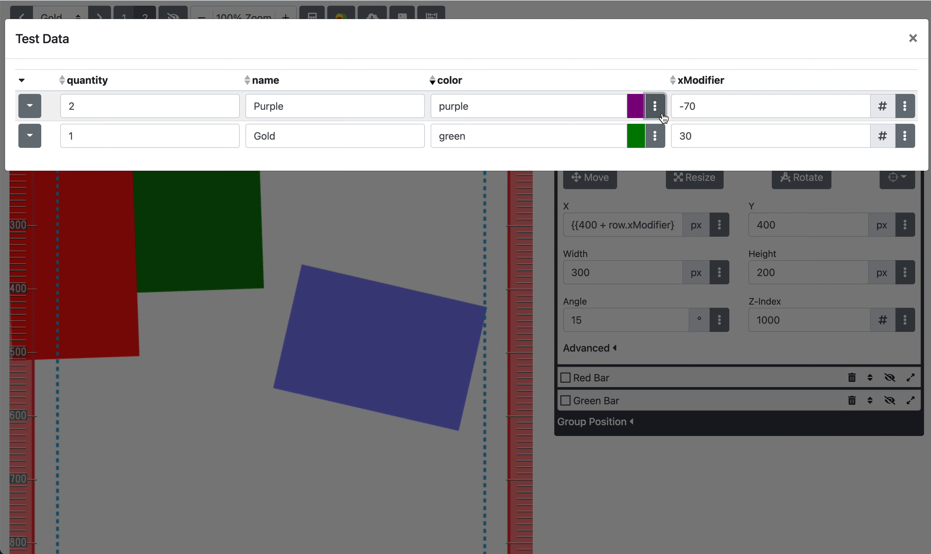
Step: Inspect the Purple row's detailed color value, and sort the test data by xModifier, color, name, and finally descending quantity
left_click(663, 115)
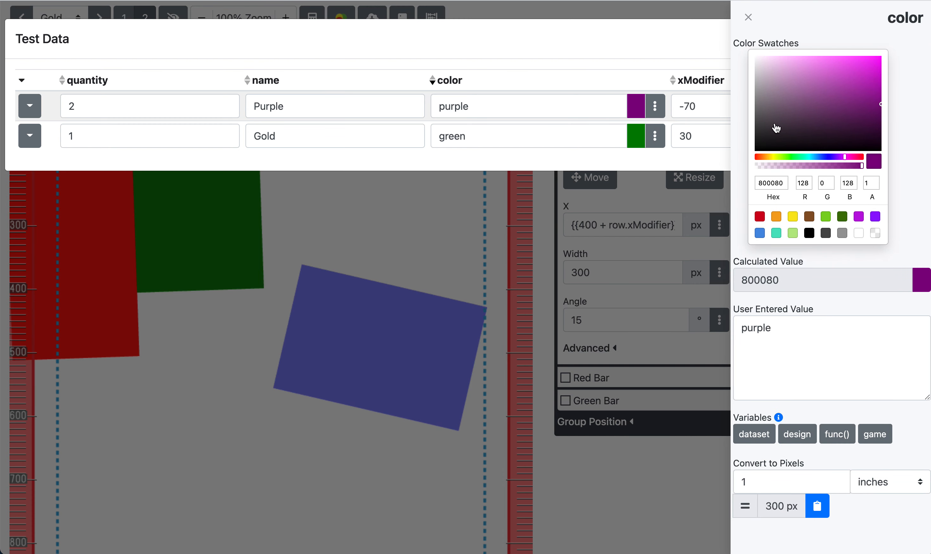
left_click(749, 17)
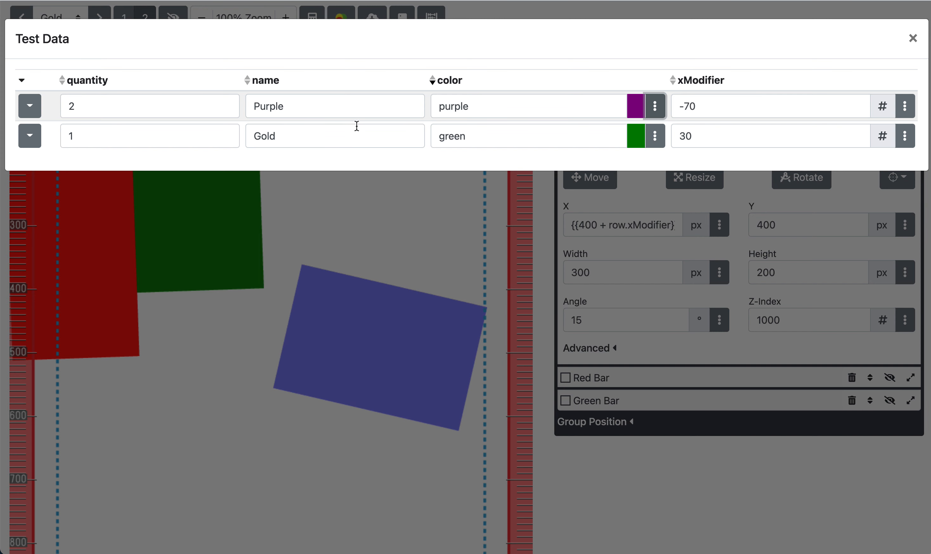
left_click(674, 87)
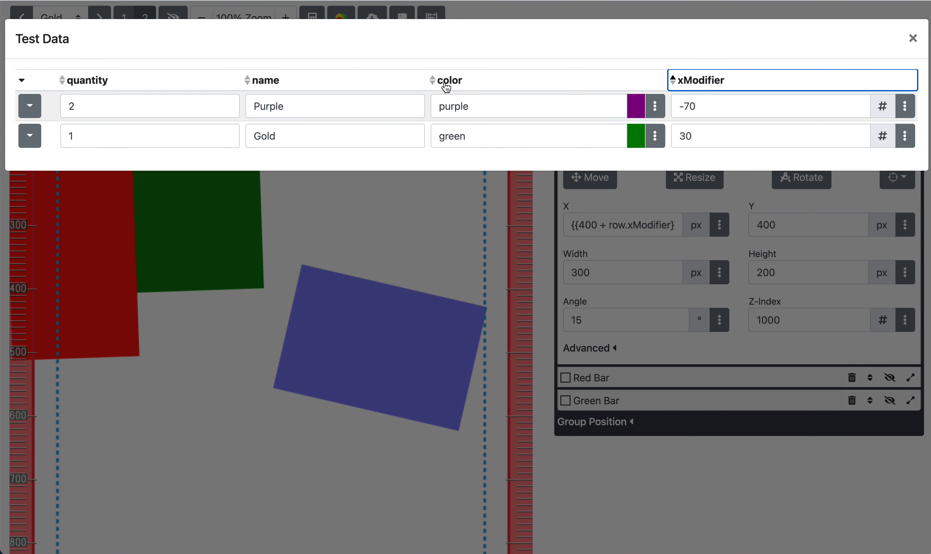
left_click(443, 84)
left_click(255, 85)
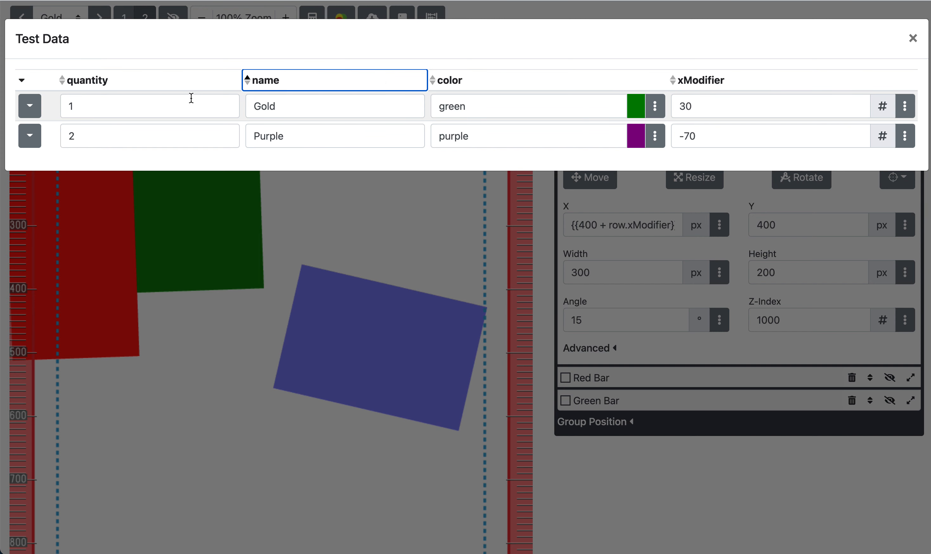
left_click(95, 88)
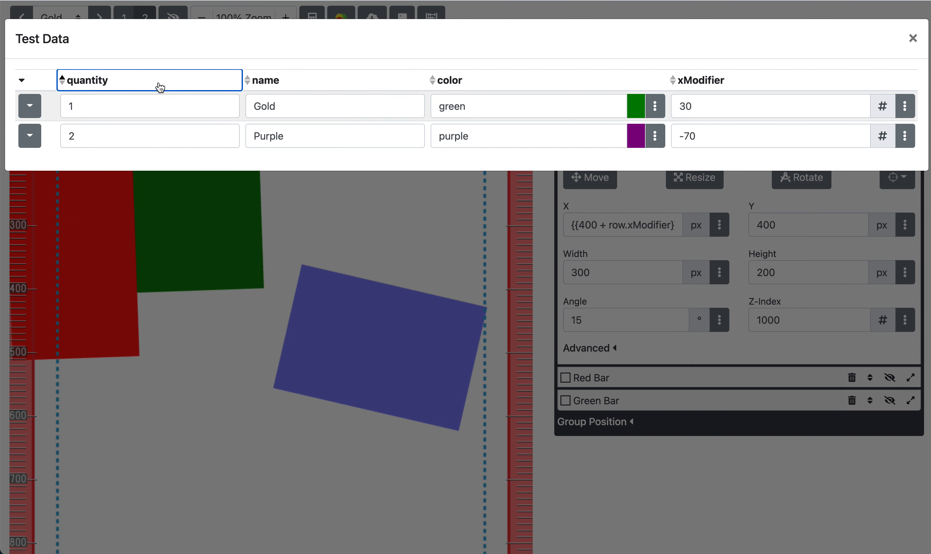
left_click(89, 90)
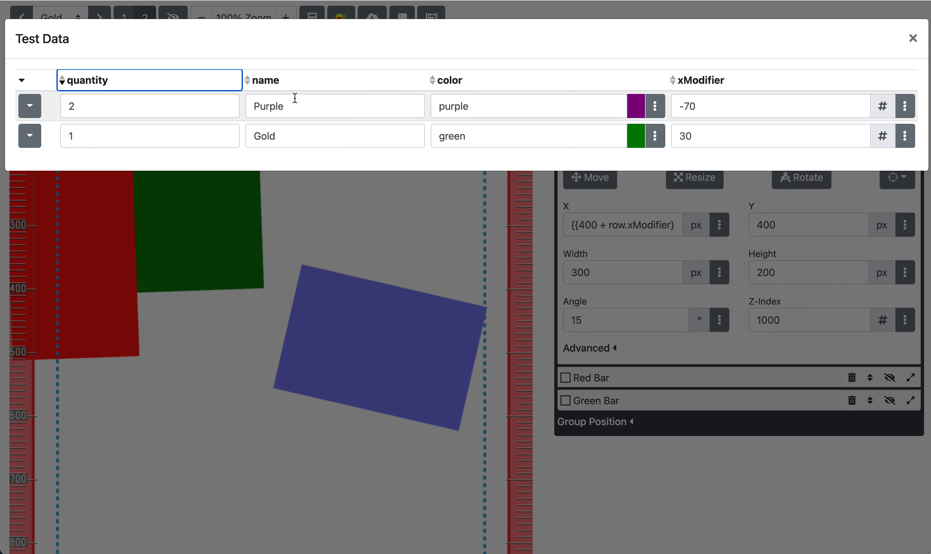
Step: Check the row actions available for the Purple row without deleting it, and close the test data table
left_click(37, 112)
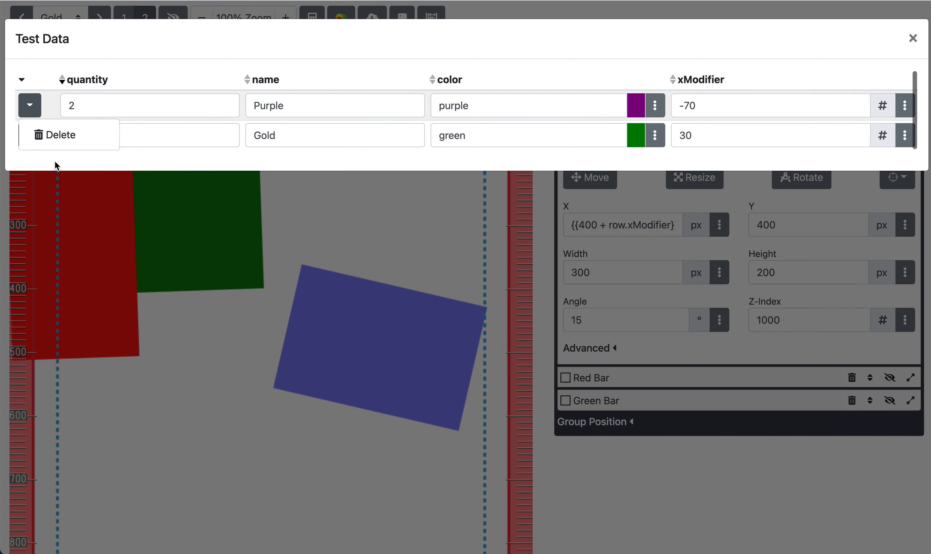
left_click(33, 112)
left_click(34, 113)
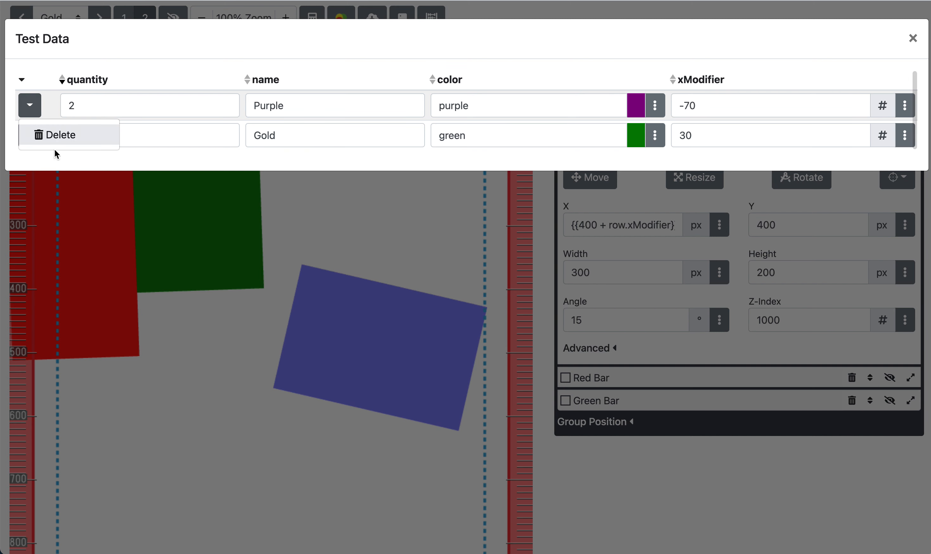
left_click(39, 114)
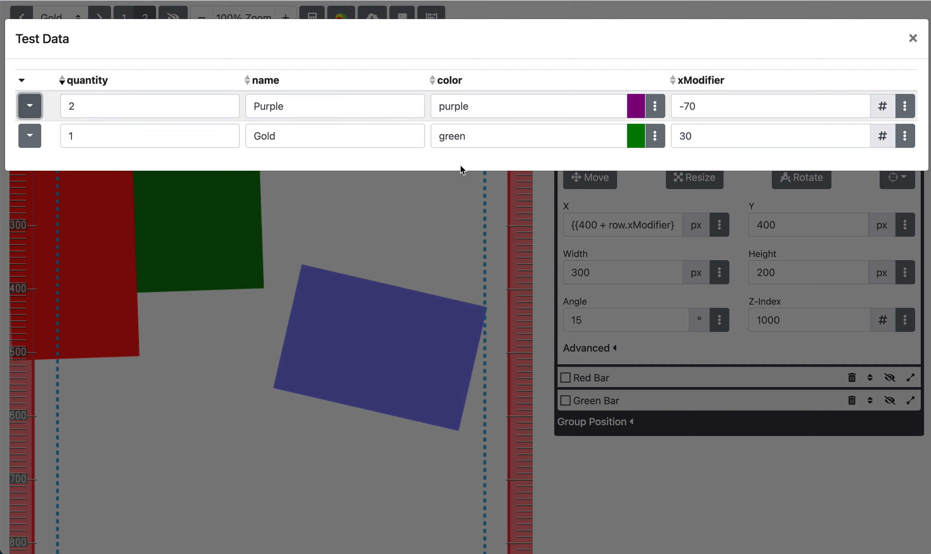
left_click(922, 39)
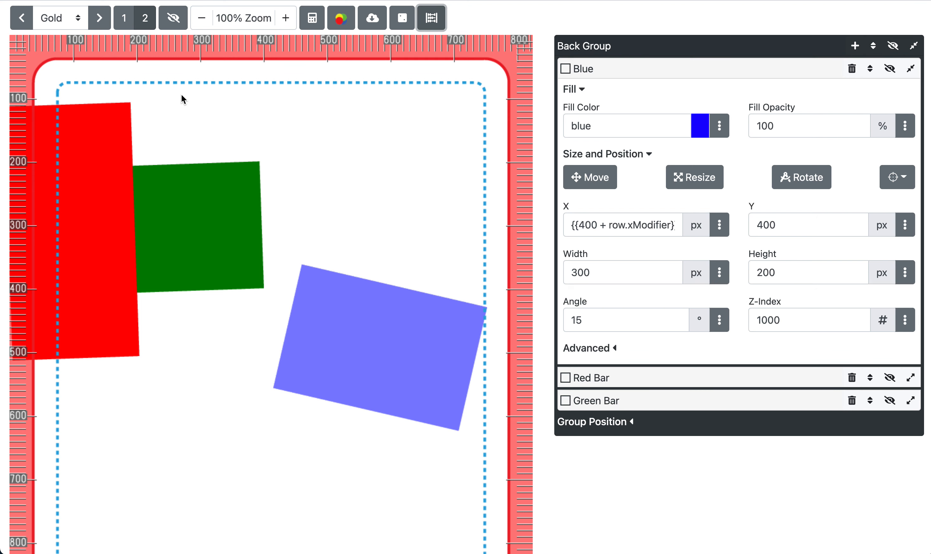
Step: Display side 1, set the Gold row's test data color to blue, and recalculate the design with the new data
left_click(124, 18)
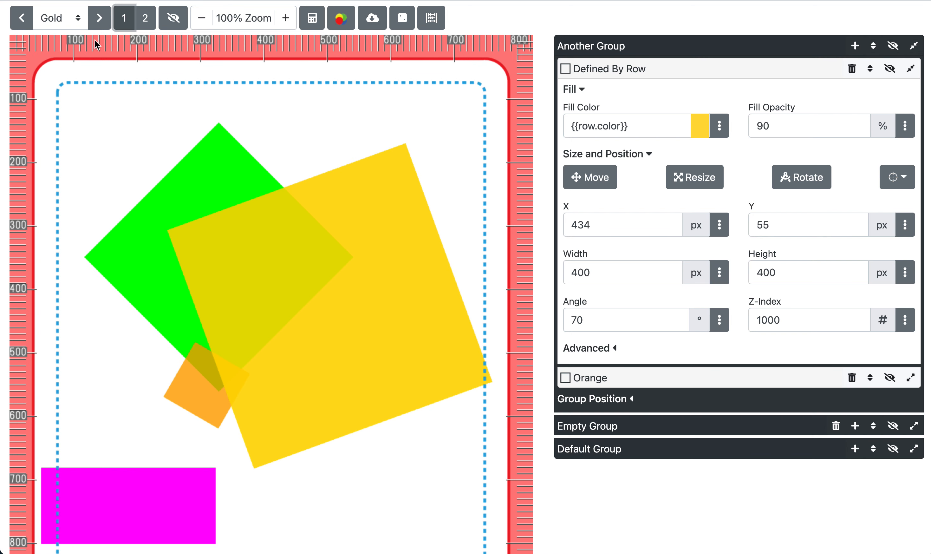
left_click(432, 20)
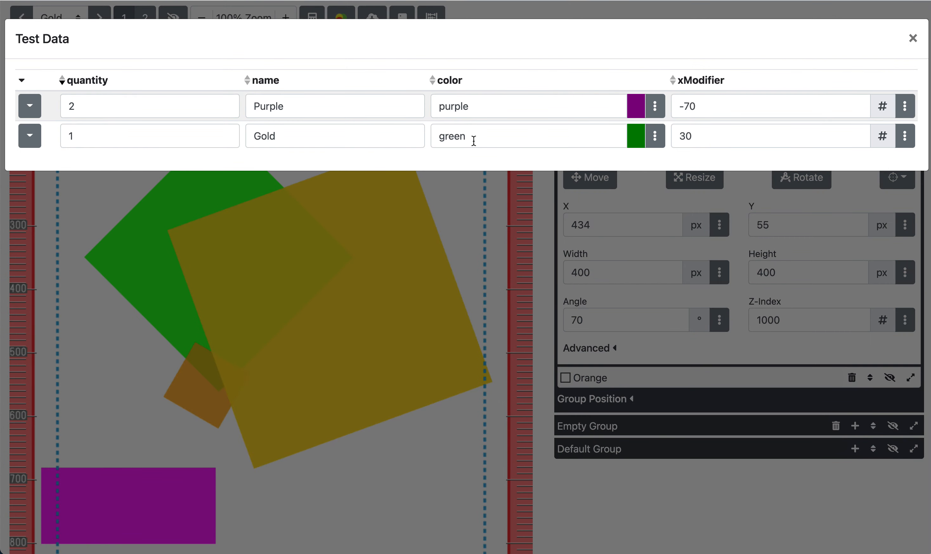
left_click(655, 145)
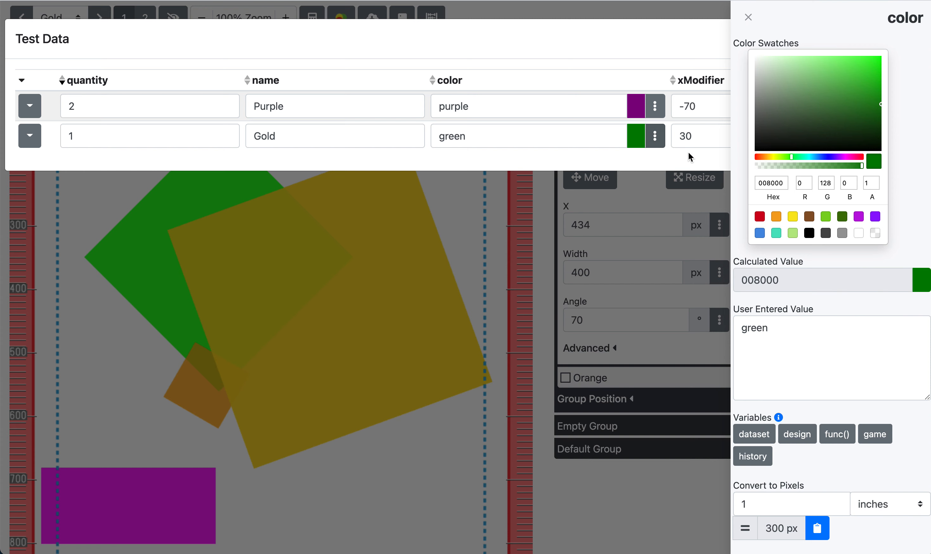
double_click(800, 331)
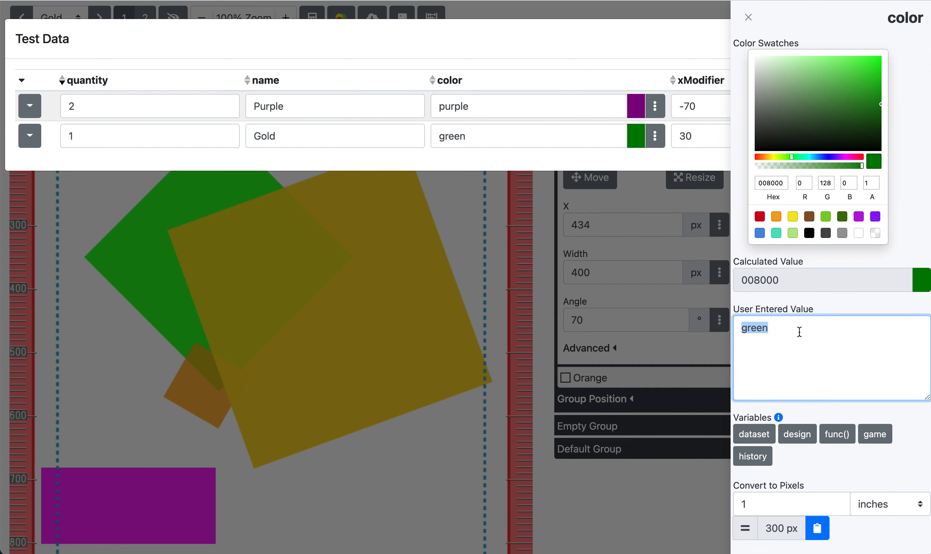
type("blue")
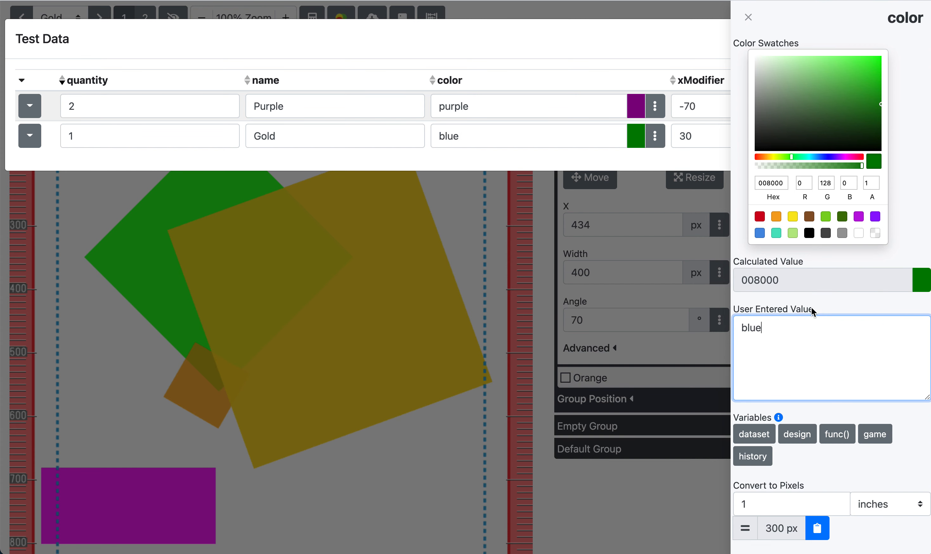
left_click(824, 301)
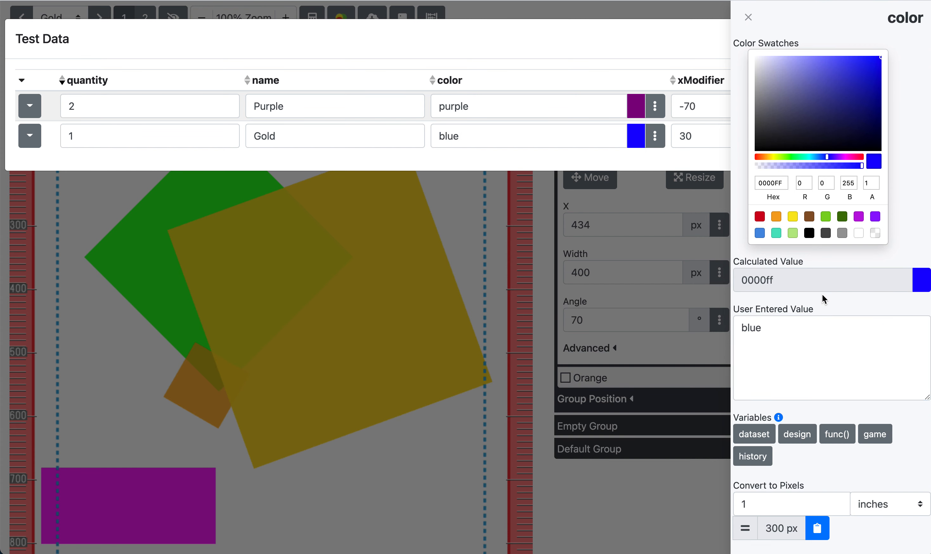
left_click(748, 17)
left_click(913, 38)
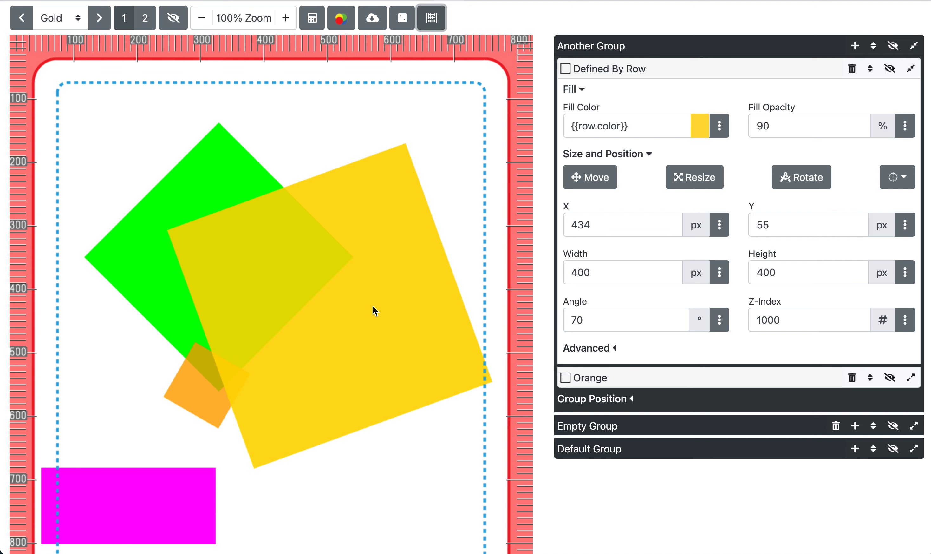
left_click(312, 19)
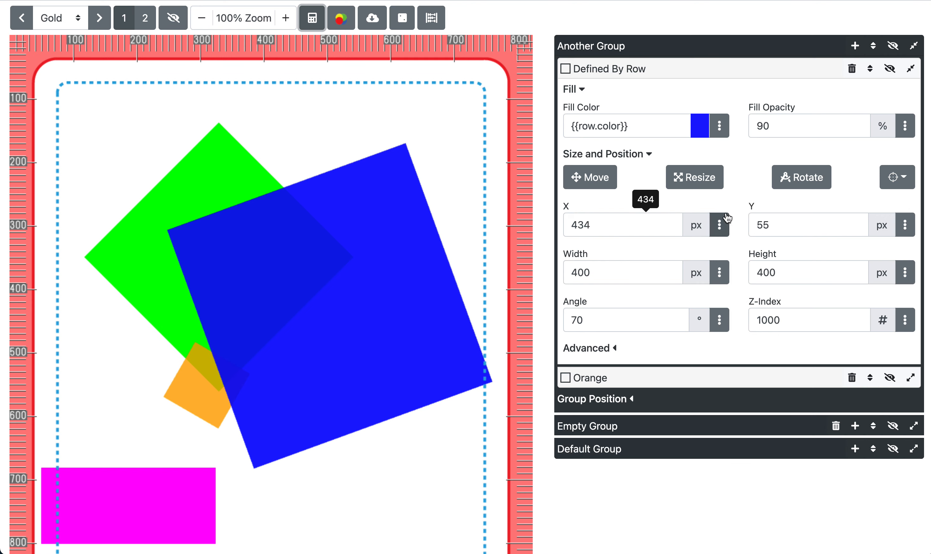
Step: Inspect the detailed value editor for the Defined By Row shape's X position and close it
left_click(720, 225)
left_click(721, 228)
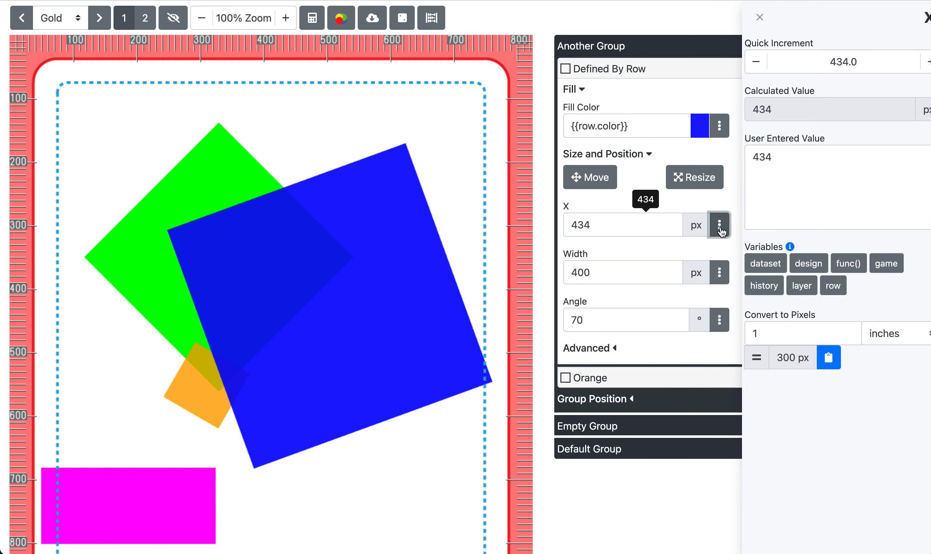
left_click(720, 226)
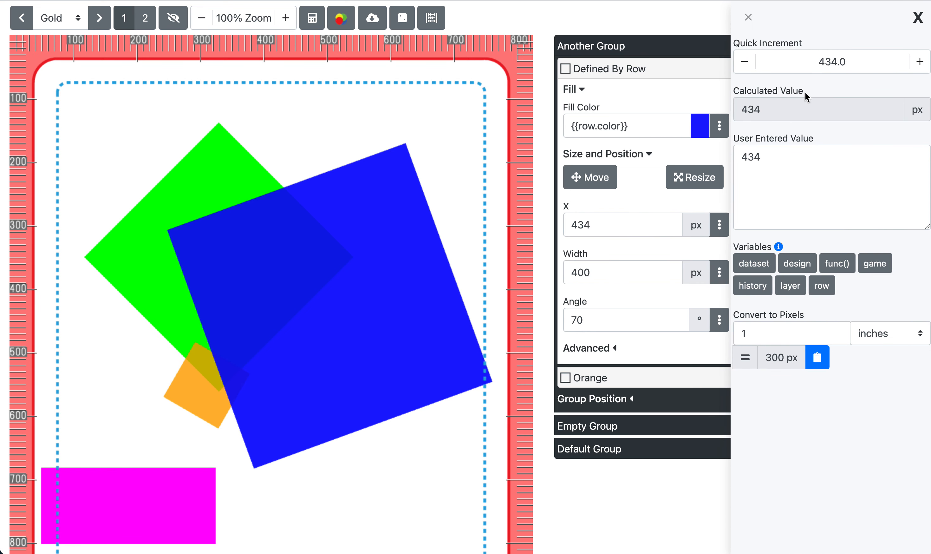
left_click(721, 227)
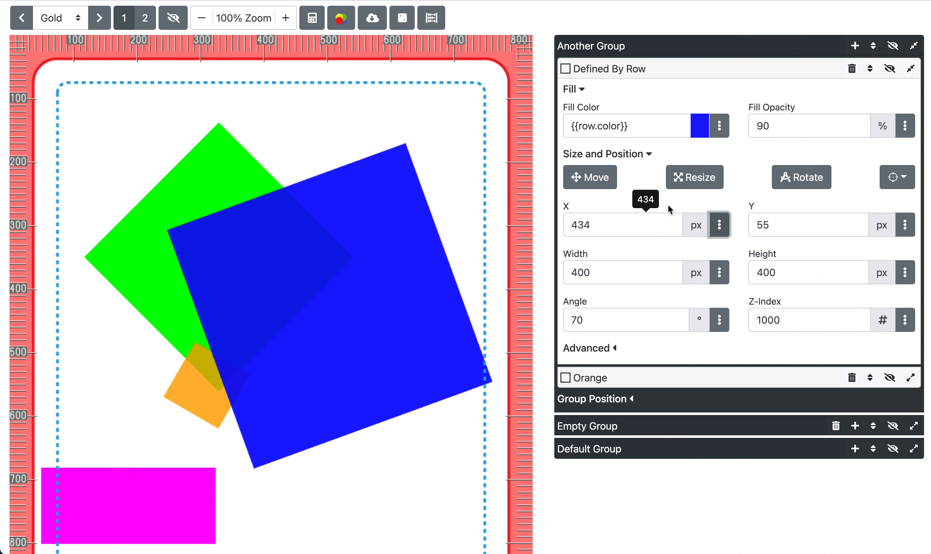